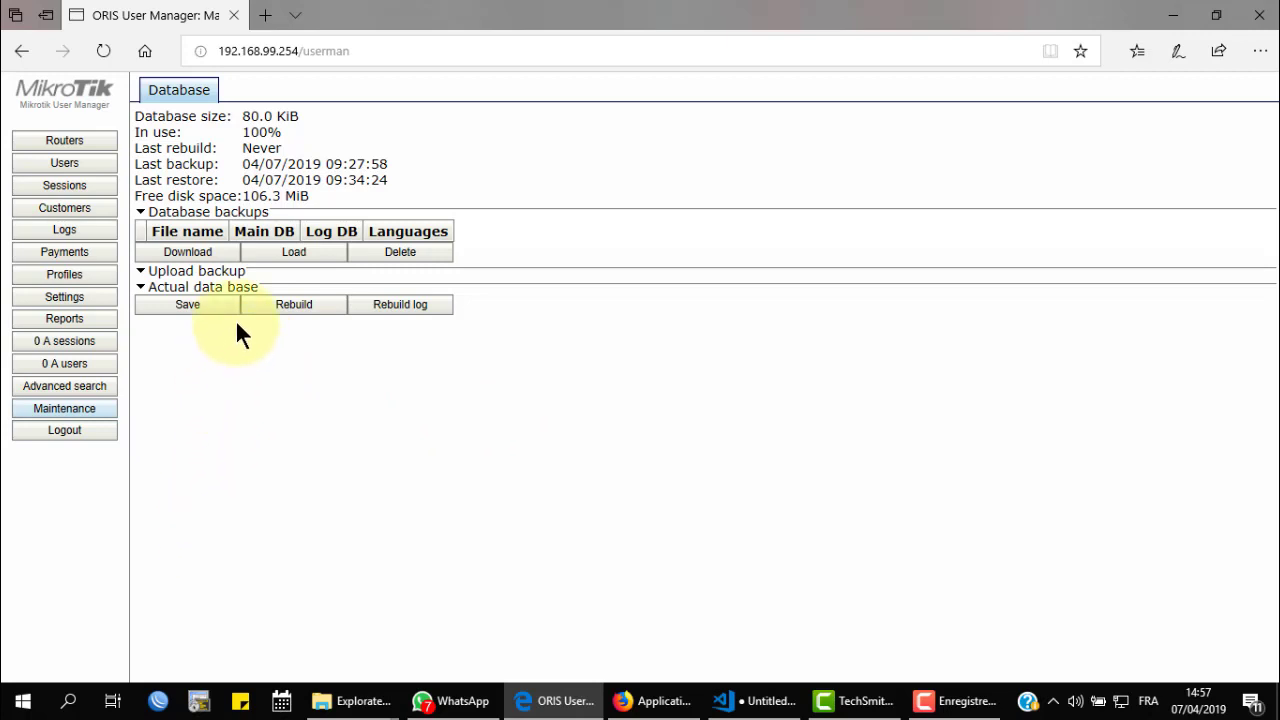
Save a backup of the actual database that includes the Main db, Log db and Languages
{"action": "left_click", "coordinate": [188, 305]}
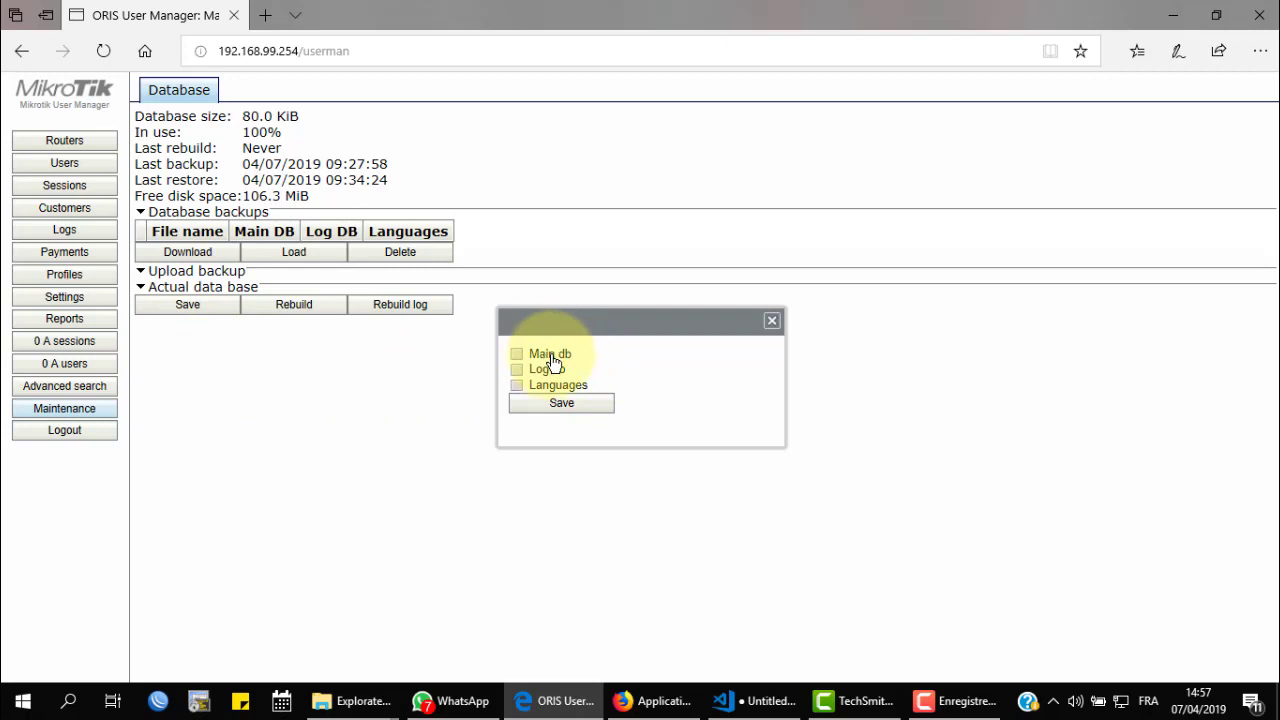
{"action": "left_click", "coordinate": [551, 360]}
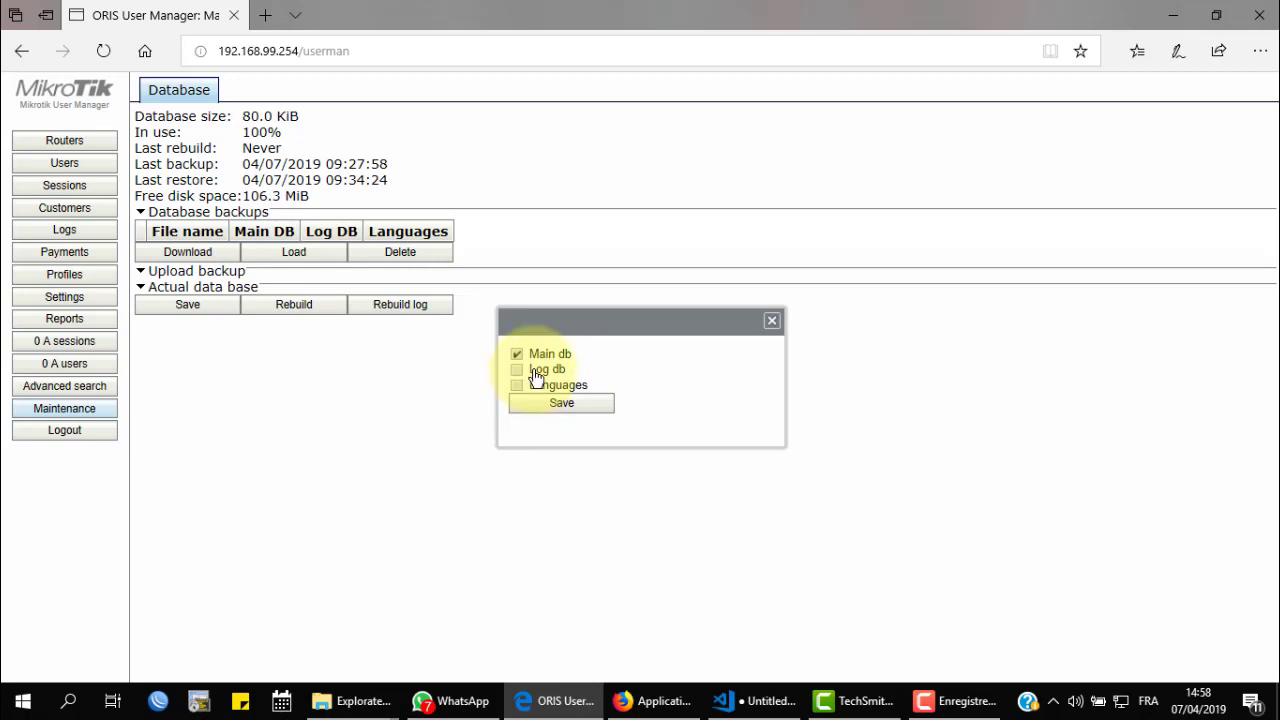
{"action": "left_click", "coordinate": [536, 376]}
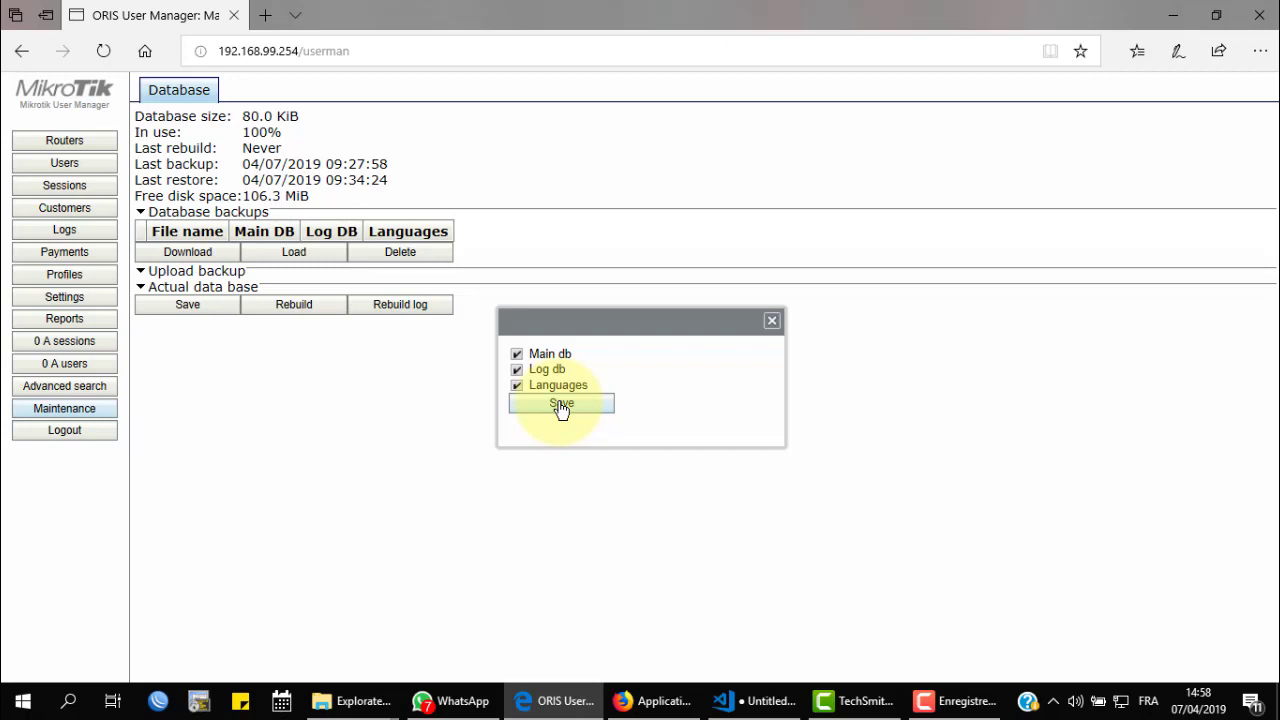
{"action": "left_click", "coordinate": [560, 404]}
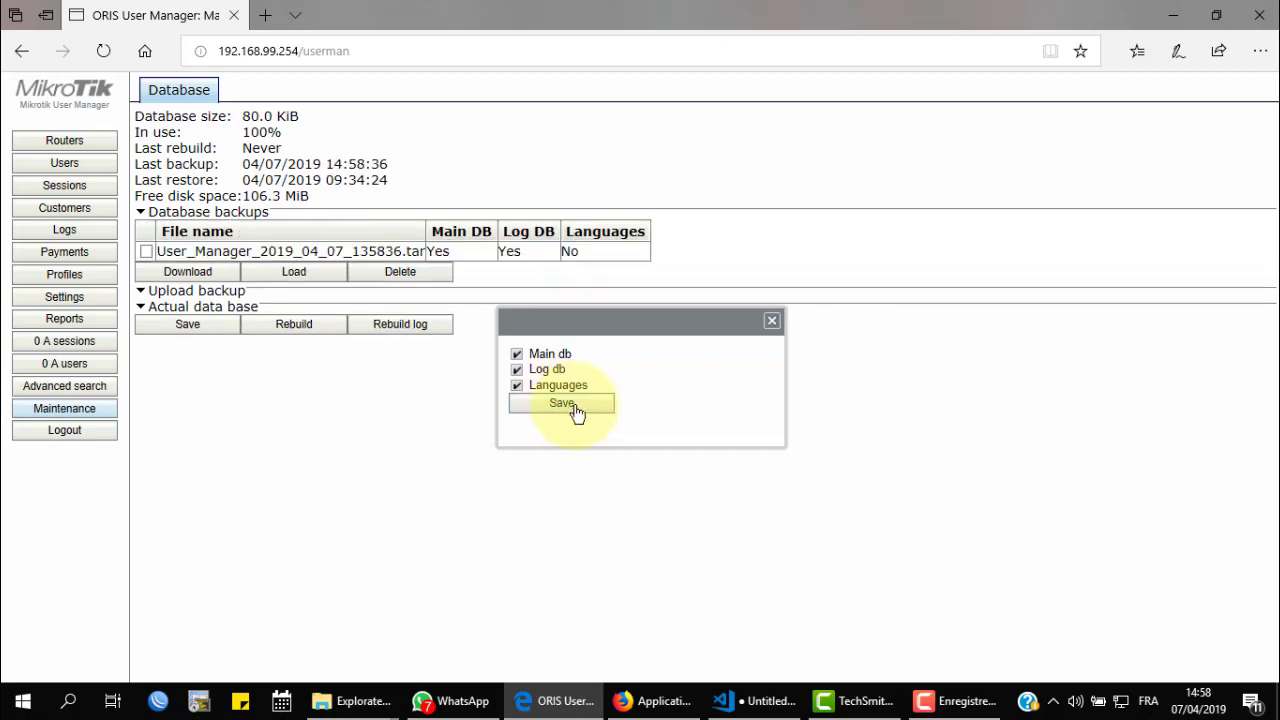
{"action": "left_click", "coordinate": [771, 321]}
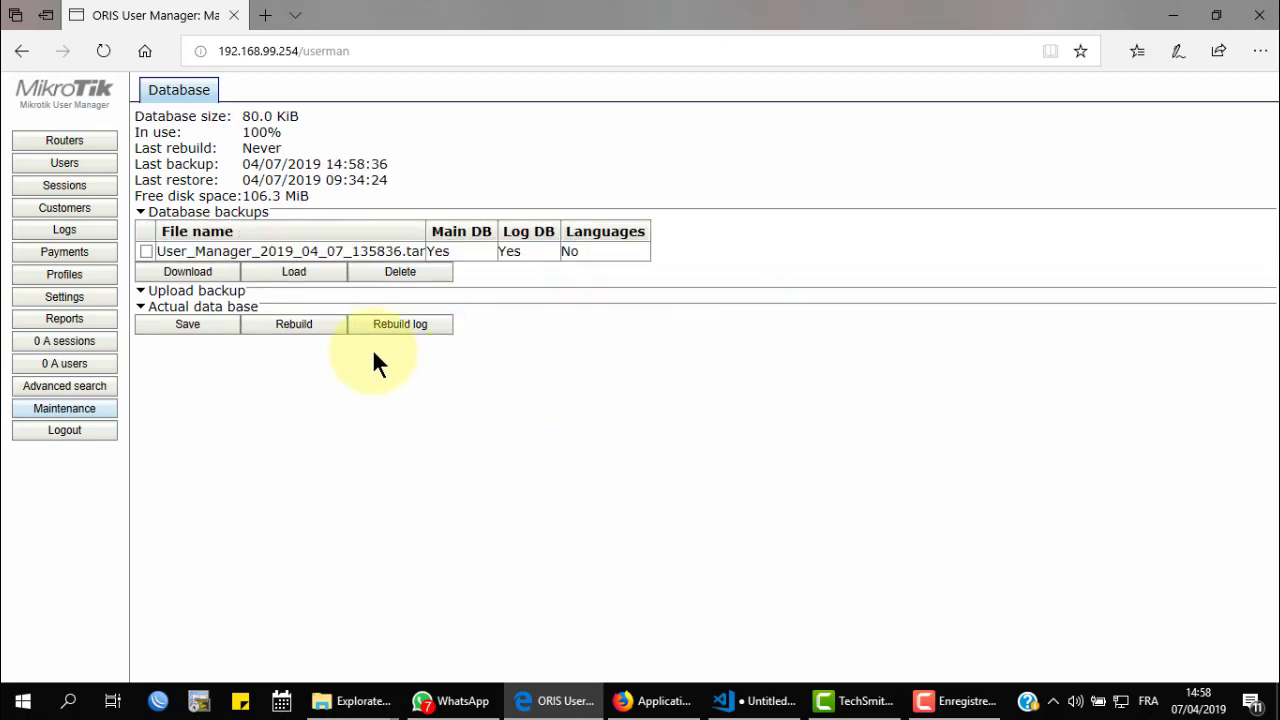
Download the User_Manager_2019_04_07_135836.tar database backup and save it to the computer
{"action": "left_click", "coordinate": [147, 252]}
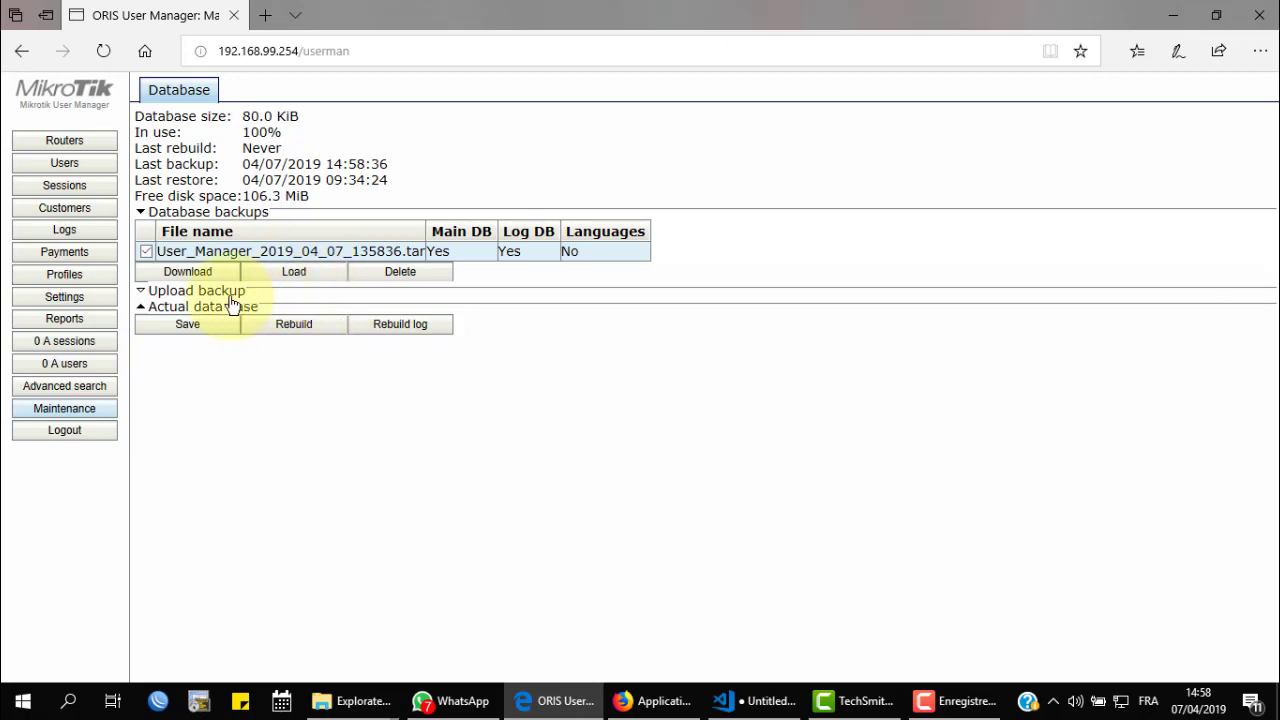
{"action": "left_click", "coordinate": [188, 273]}
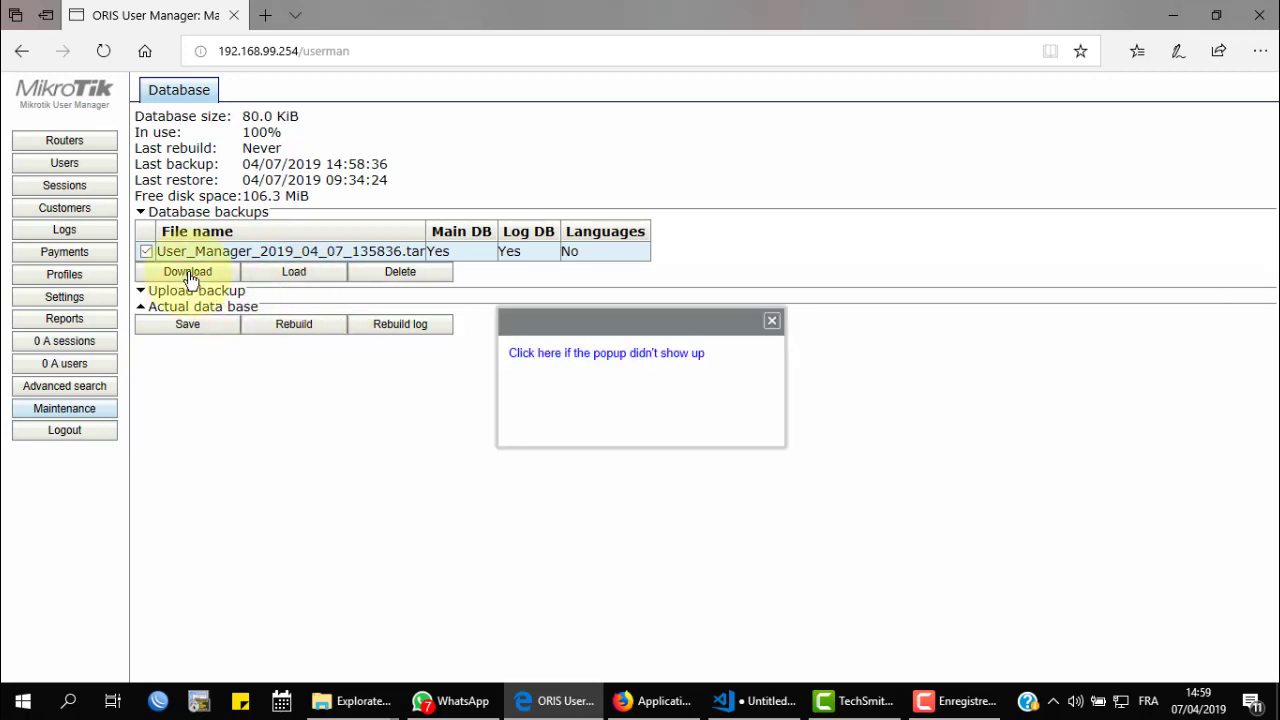
{"action": "left_click", "coordinate": [620, 355]}
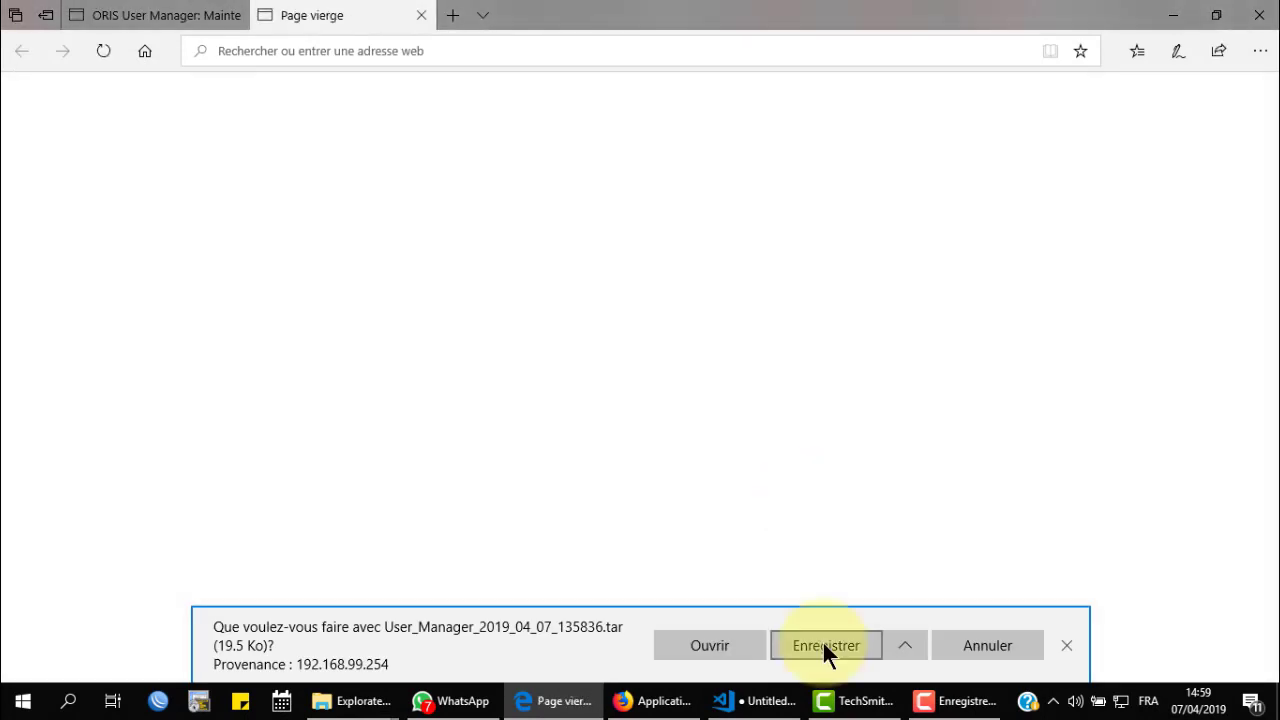
{"action": "left_click", "coordinate": [823, 645]}
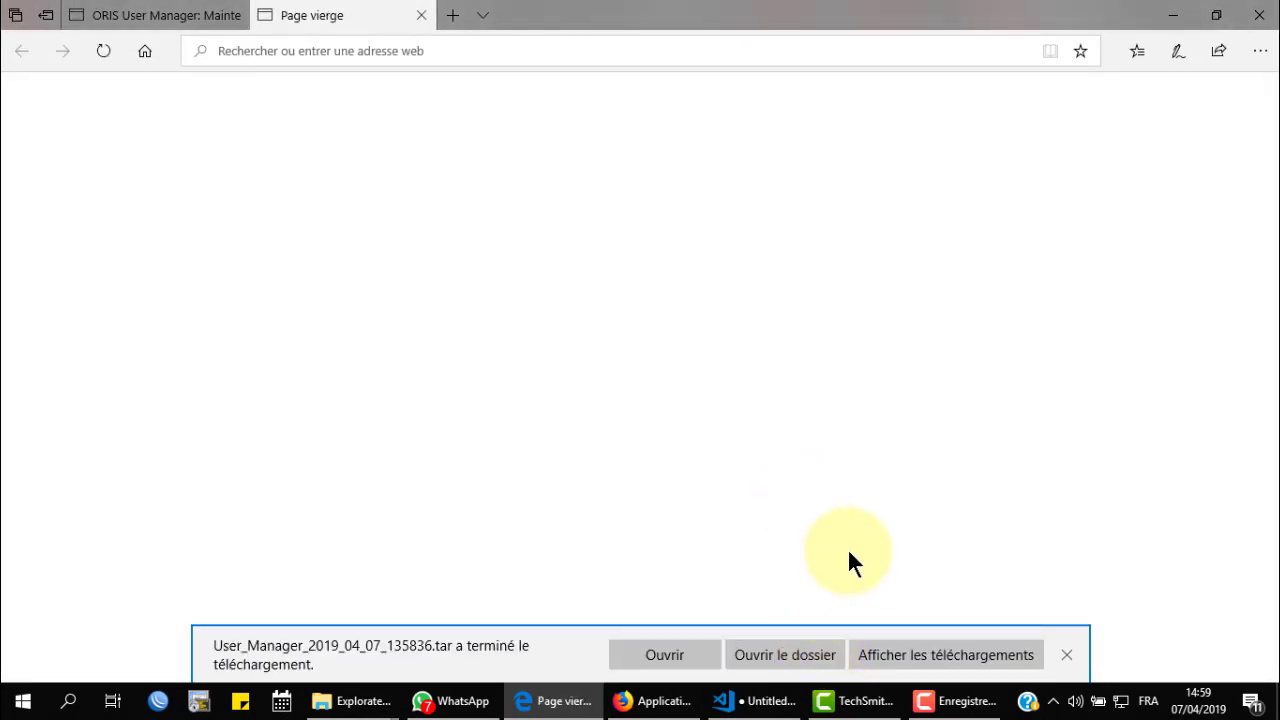
Locate the downloaded backup in its folder, inspect the archive's contents in WinRAR, and close the archive
{"action": "left_click", "coordinate": [789, 662]}
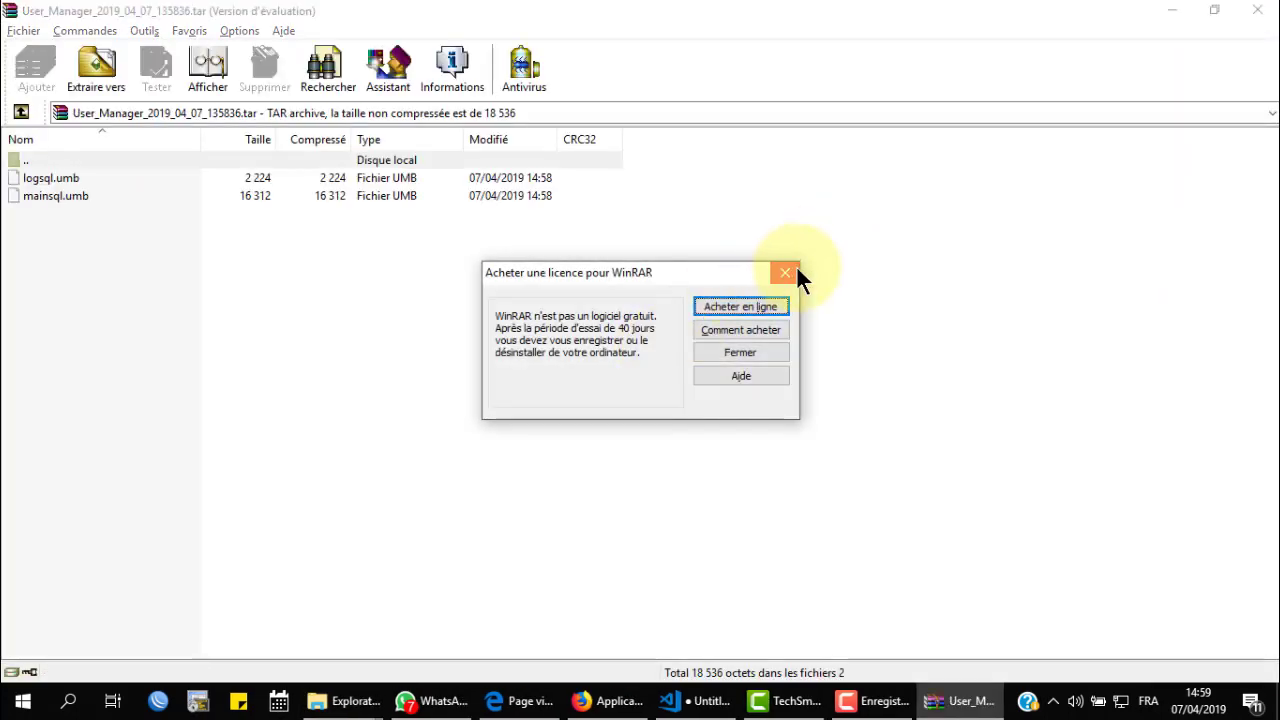
{"action": "left_click", "coordinate": [792, 270]}
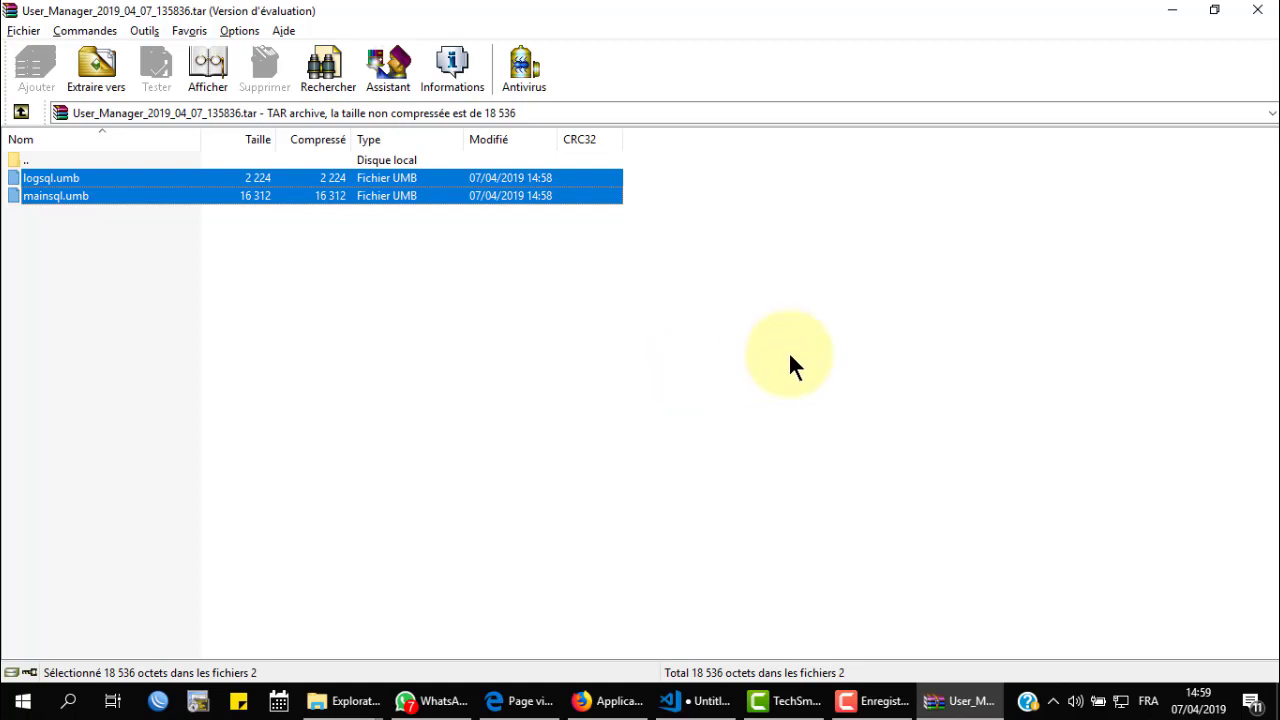
{"action": "left_click", "coordinate": [1273, 8]}
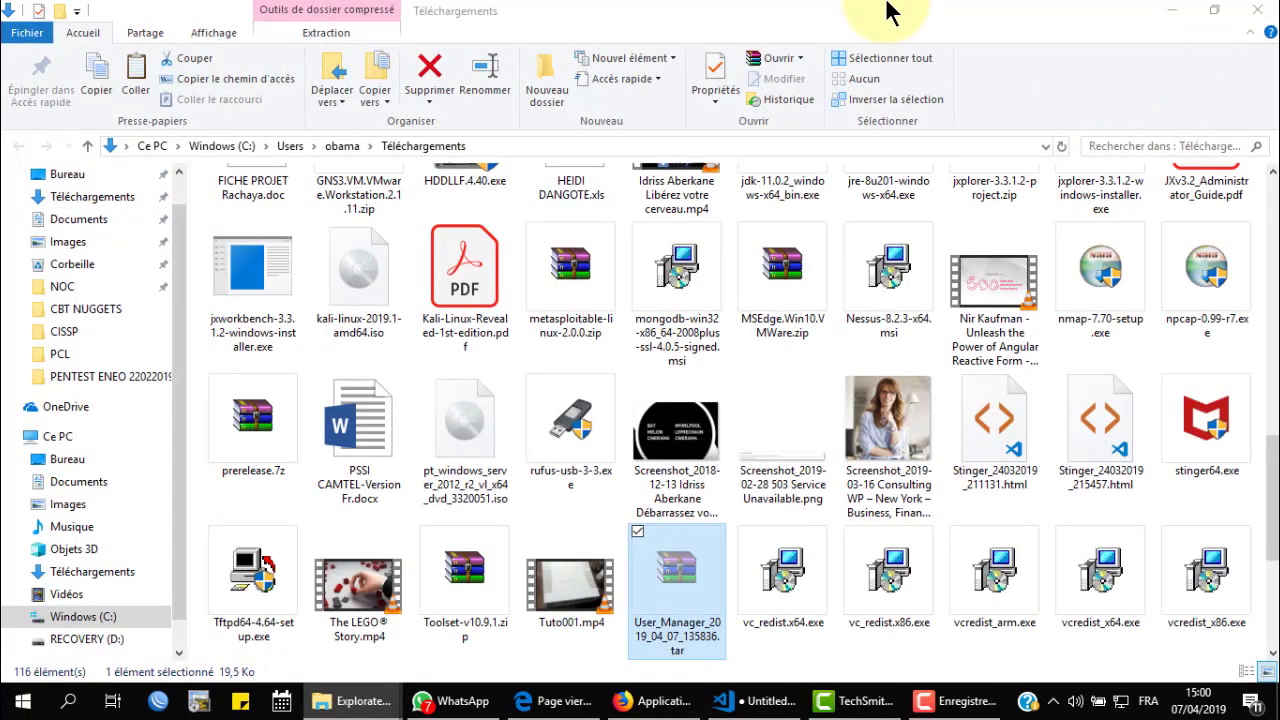
Paste the downloaded backup archive into the Bureau (Desktop) folder in File Explorer
{"action": "key", "text": "super+e"}
{"action": "key", "text": "Return"}
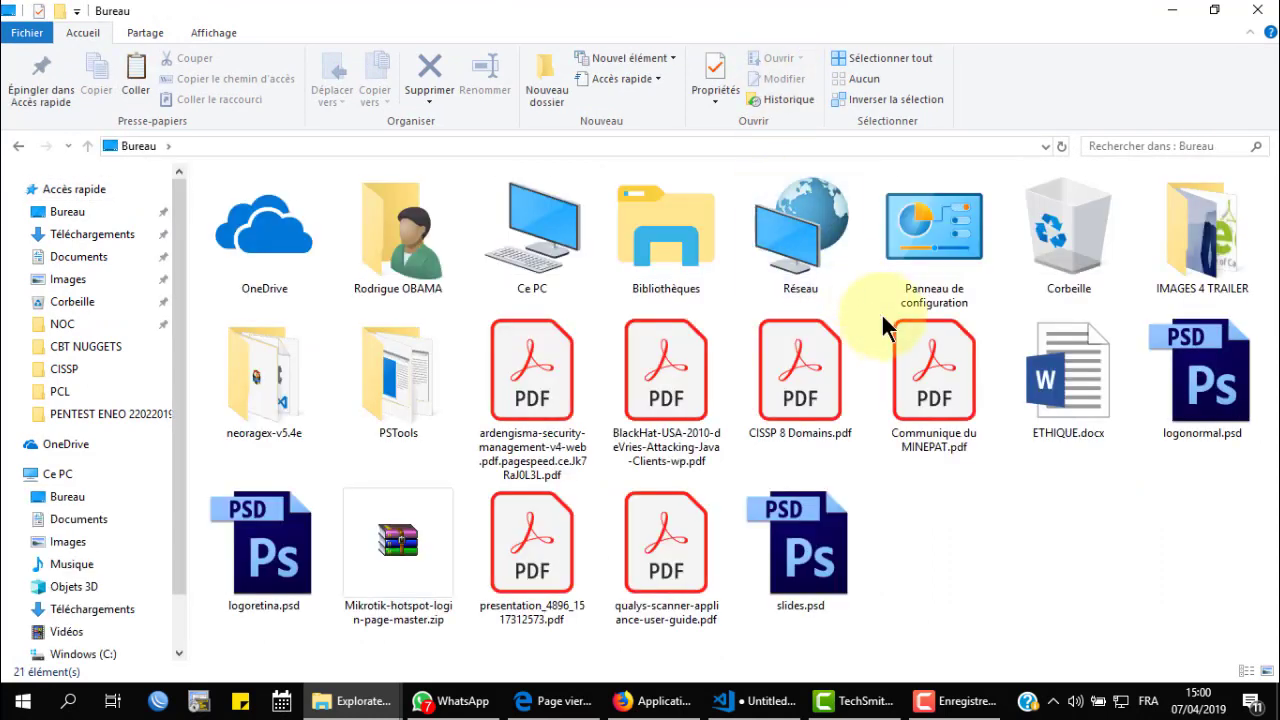
{"action": "key", "text": "ctrl+v"}
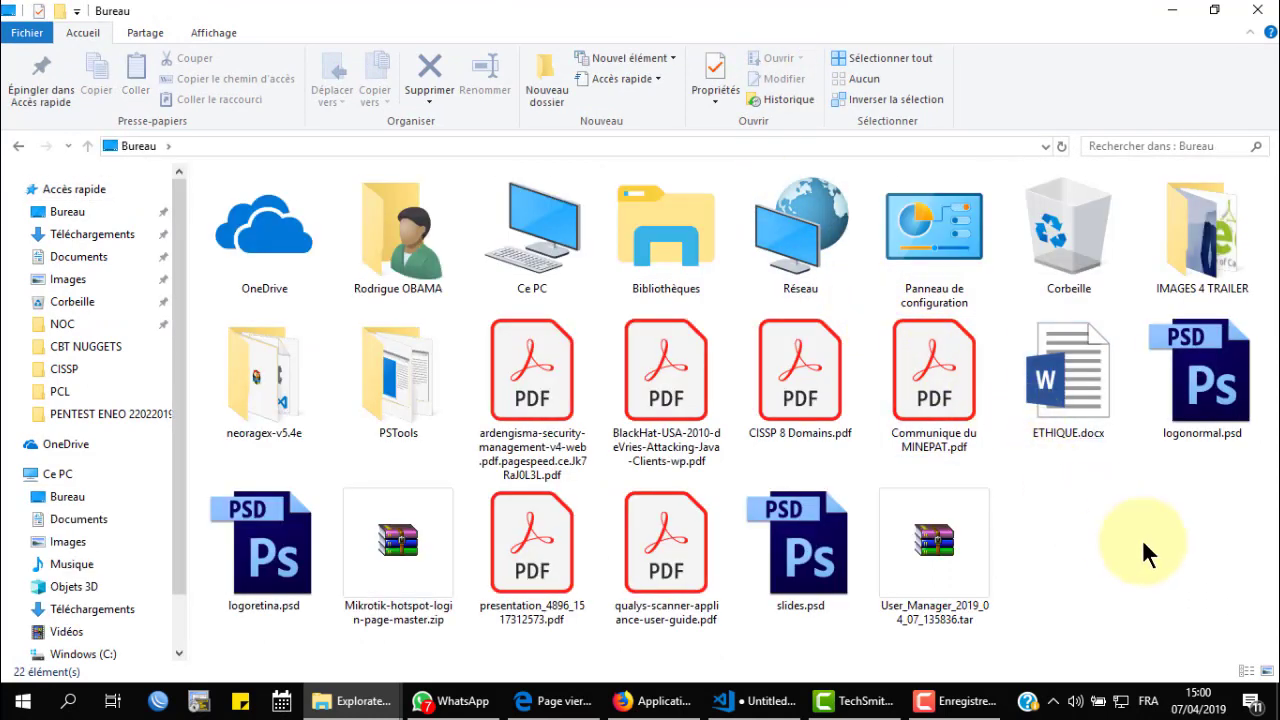
Rename the User_Manager_2019_04_07_135836.tar file on the Desktop as Backo=up001.tar
{"action": "key", "text": "Down"}
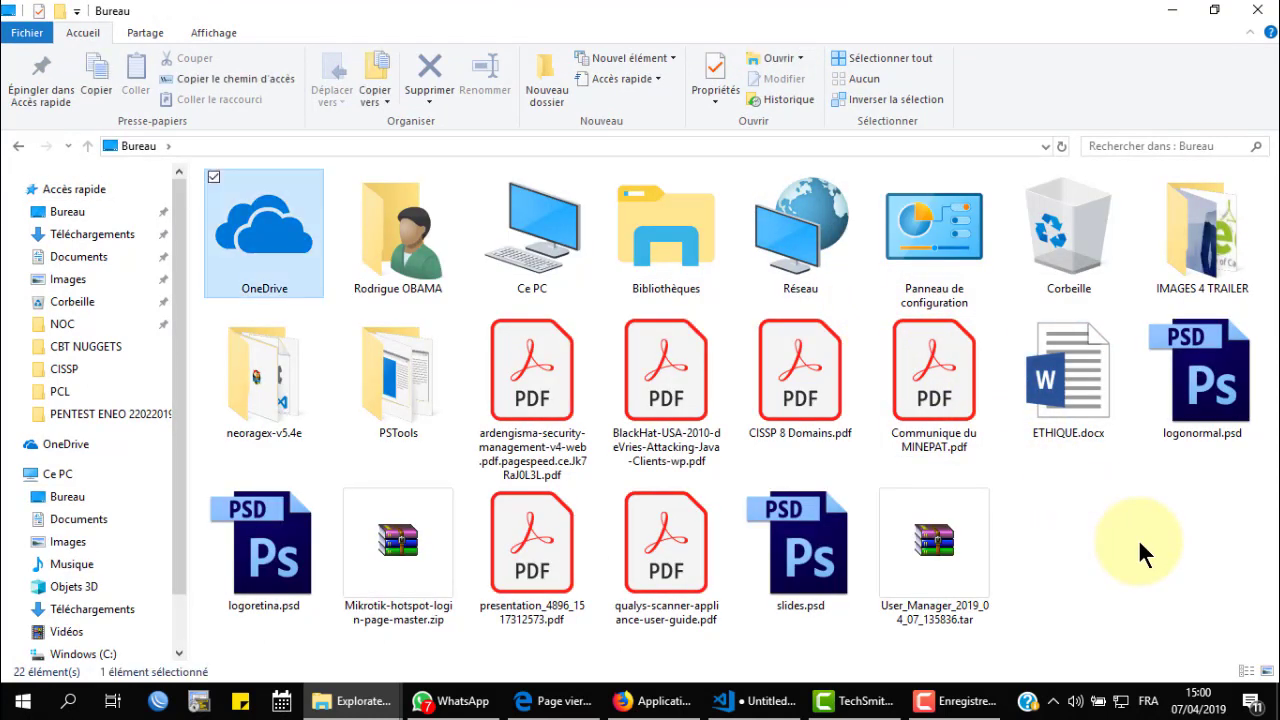
{"action": "key", "text": "Down"}
{"action": "key", "text": "Right"}
{"action": "key", "text": "Down"}
{"action": "key", "text": "Right"}
{"action": "key", "text": "Right"}
{"action": "key", "text": "Right"}
{"action": "key", "text": "Right"}
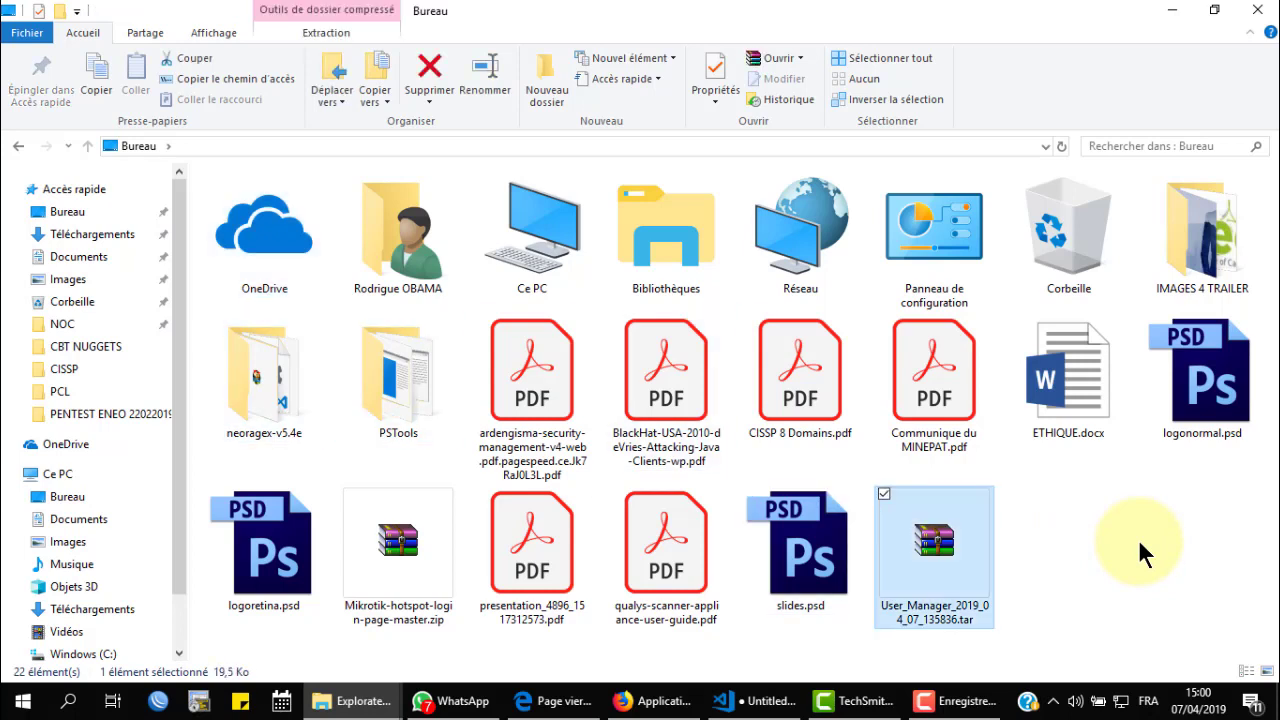
{"action": "key", "text": "F2"}
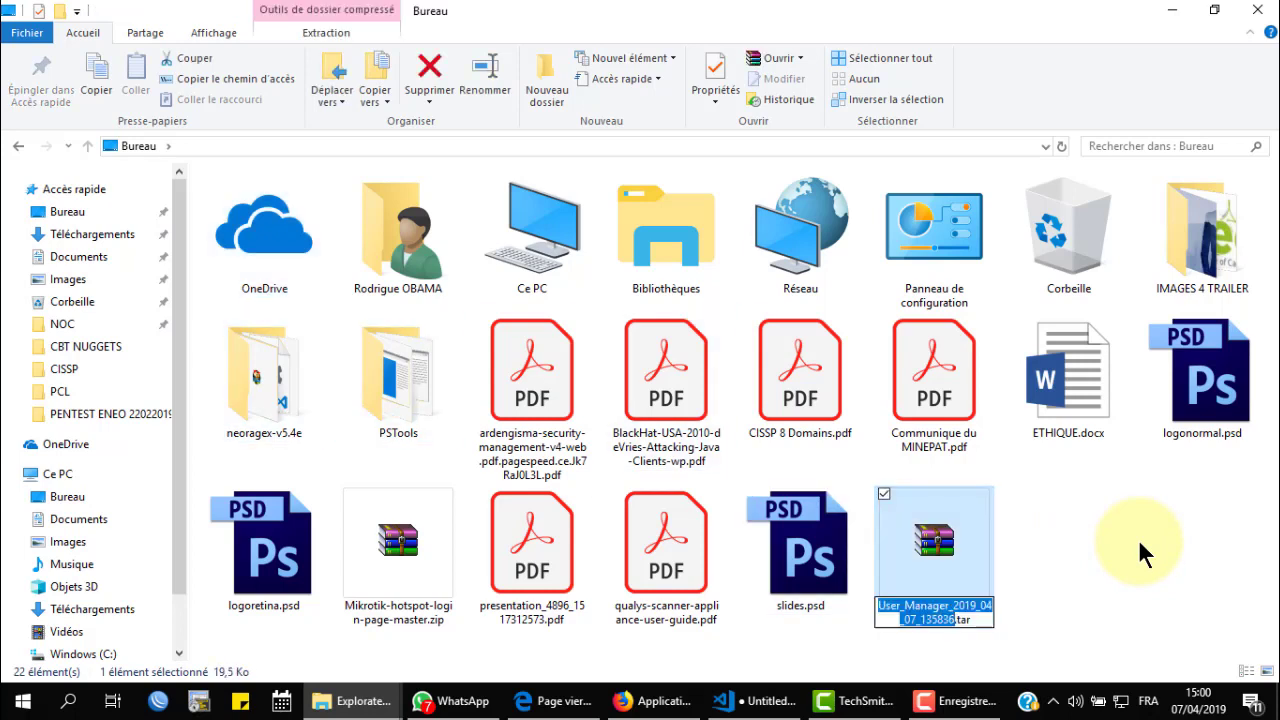
{"action": "type", "text": "Backo=up"}
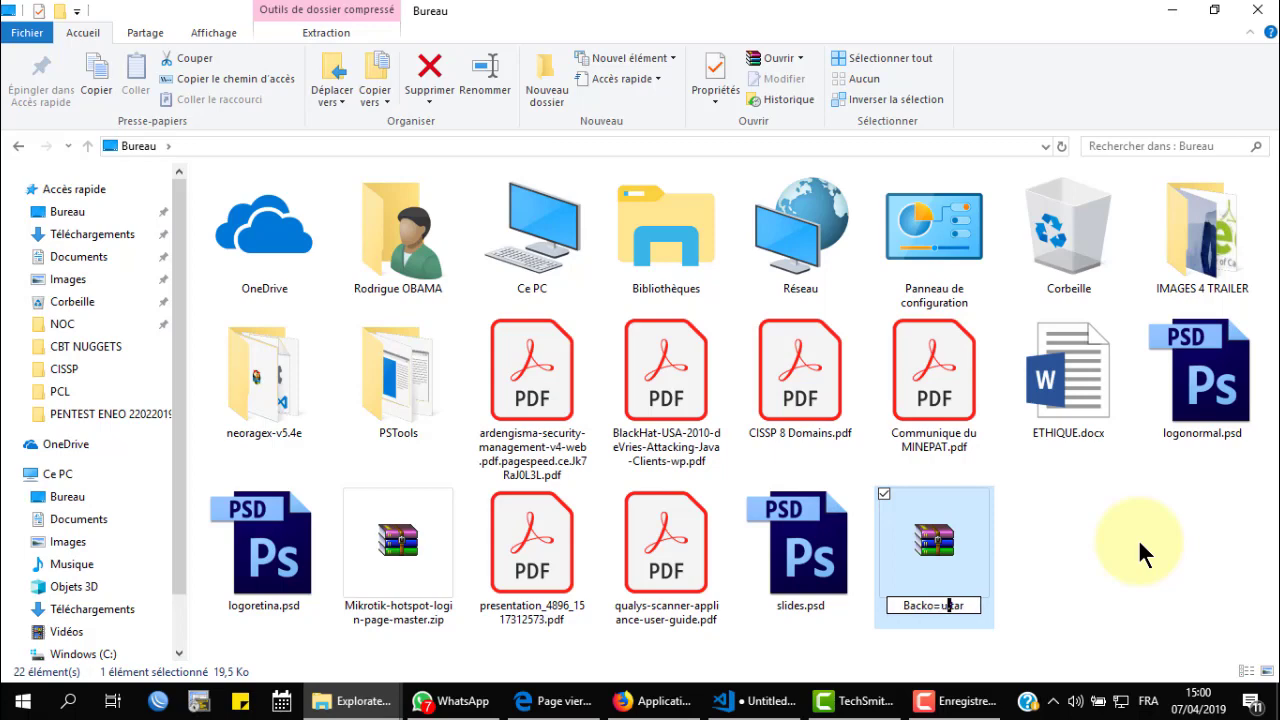
{"action": "type", "text": "001"}
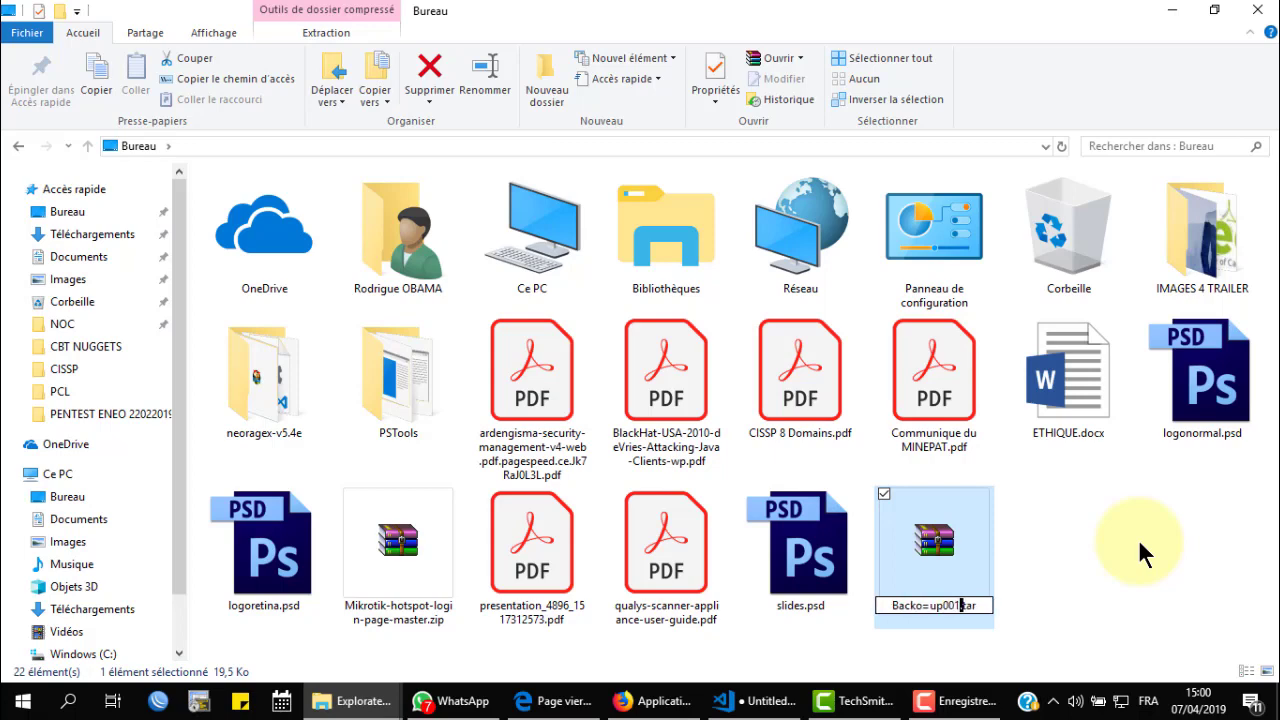
{"action": "key", "text": "Return"}
{"action": "left_click", "coordinate": [1138, 538]}
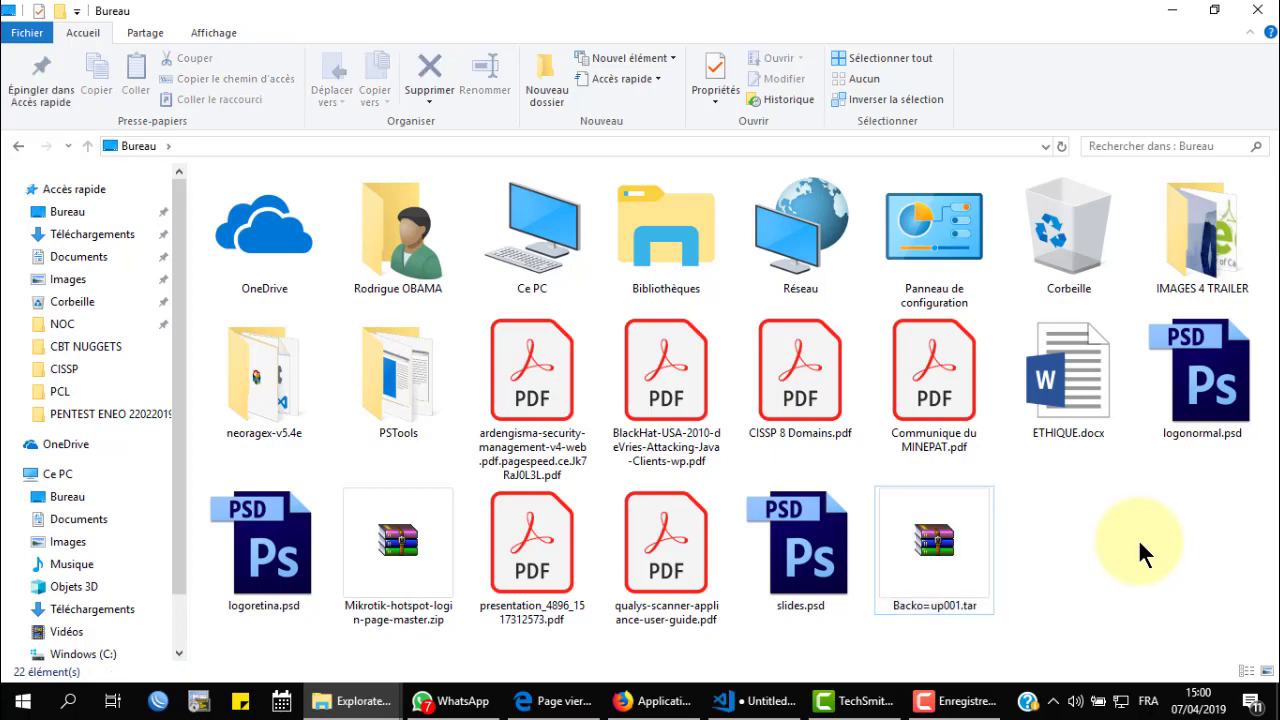
Switch back to the Edge browser, close the blank page, and dismiss the download popup in User Manager
{"action": "key", "text": "super+Tab"}
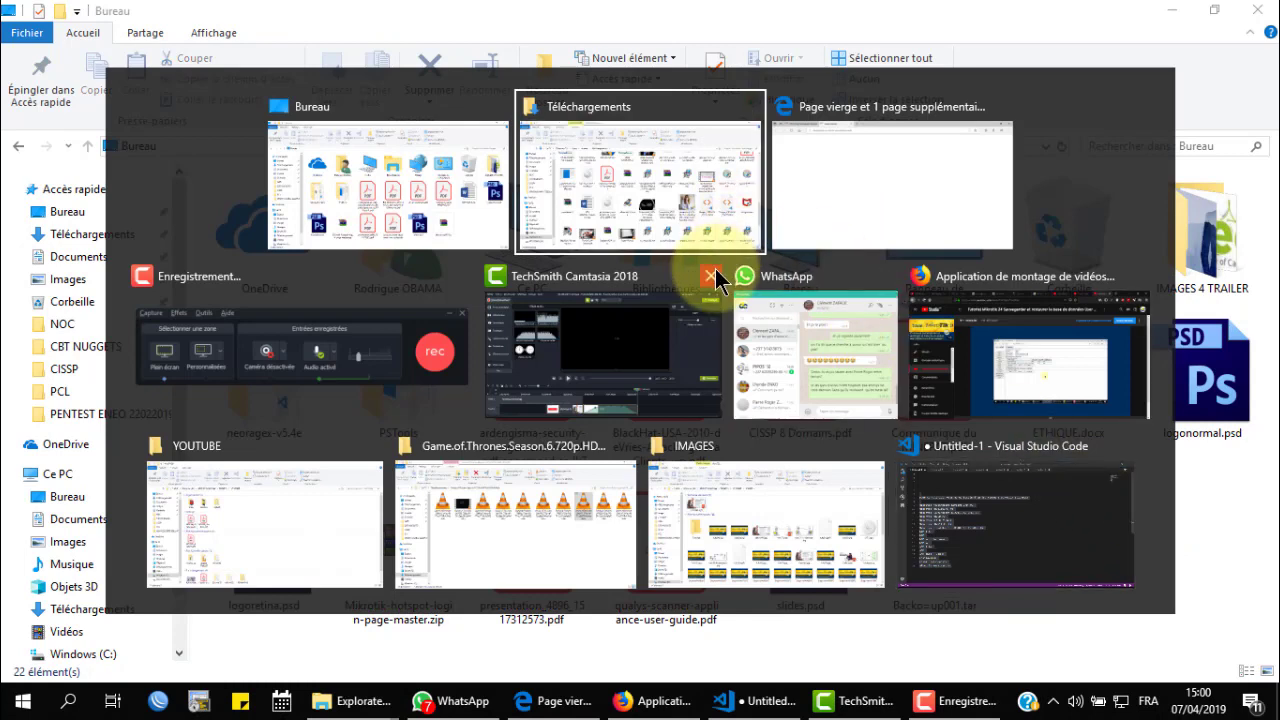
{"action": "left_click", "coordinate": [822, 232]}
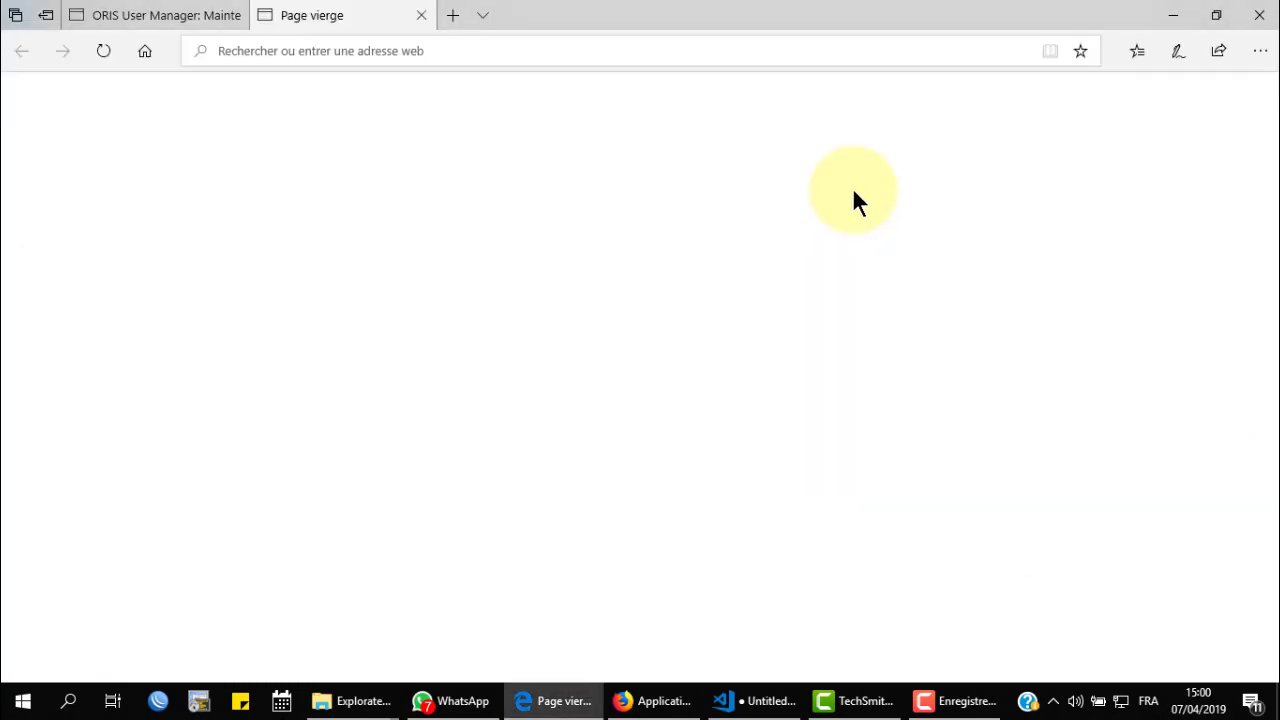
{"action": "key", "text": "ctrl+w"}
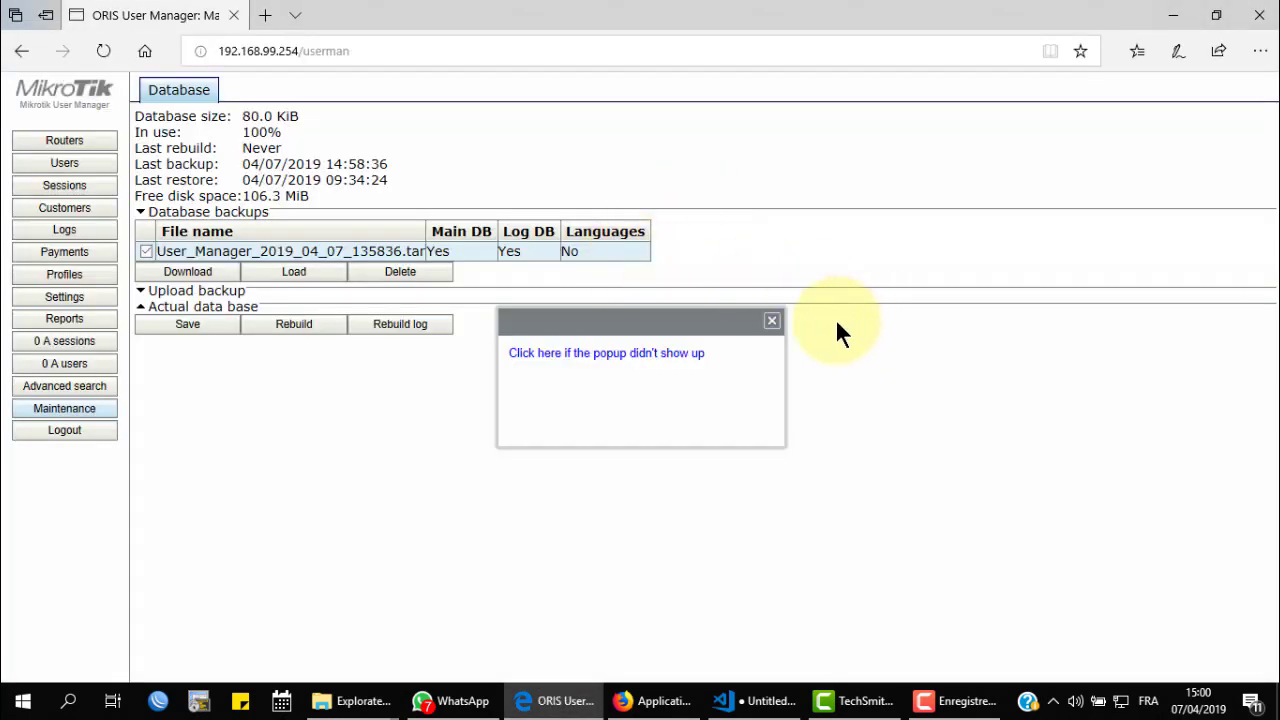
{"action": "left_click", "coordinate": [772, 322]}
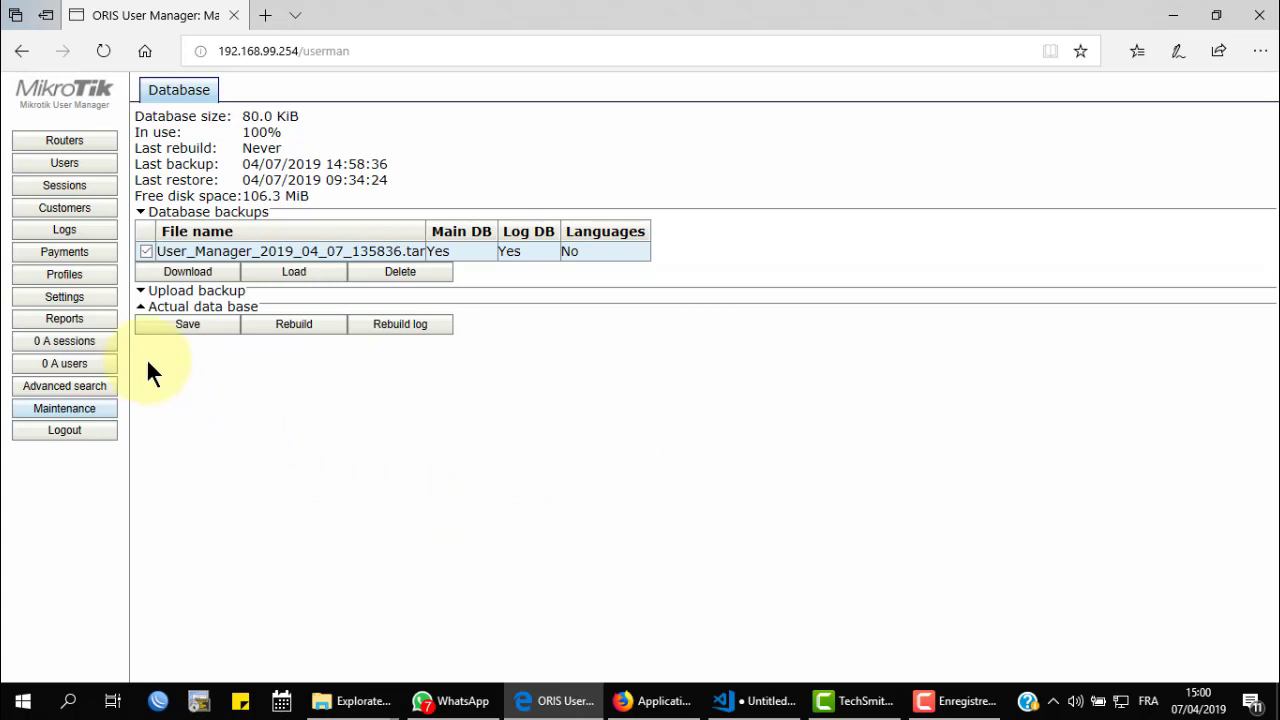
Upload the Backo=up001.tar backup from the Desktop to the User Manager database backups
{"action": "left_click", "coordinate": [194, 292]}
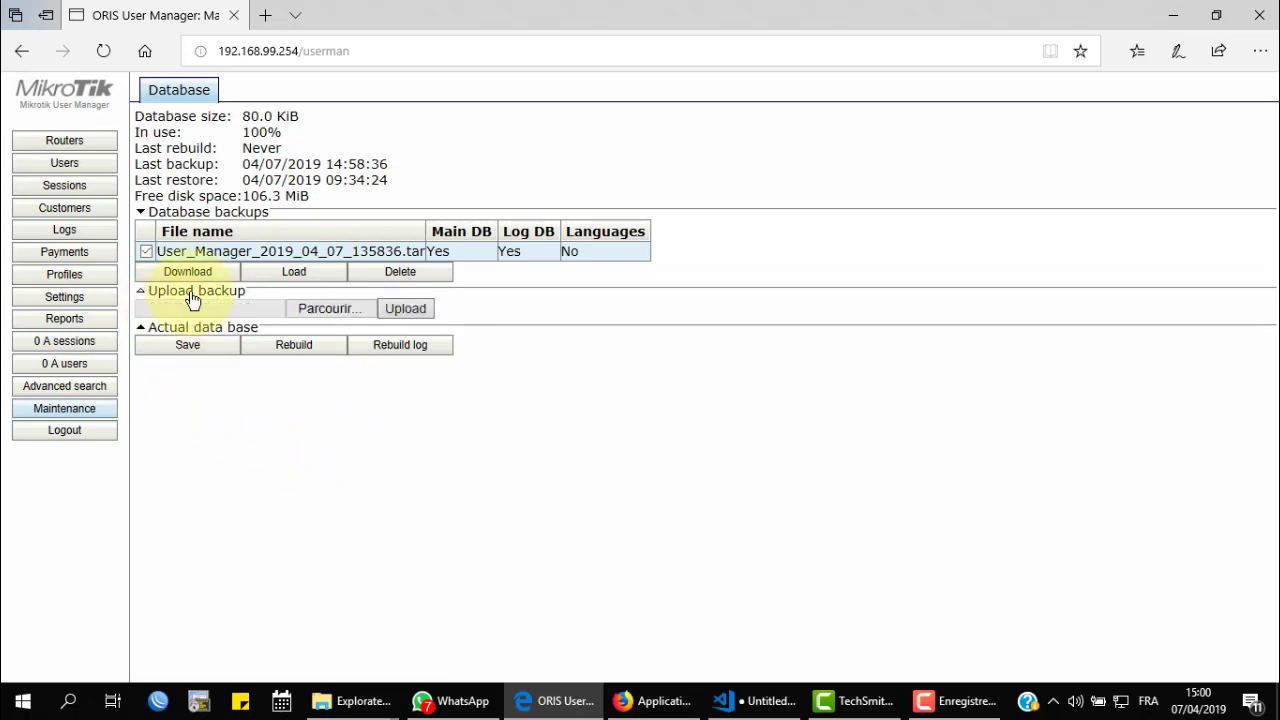
{"action": "left_click", "coordinate": [327, 310]}
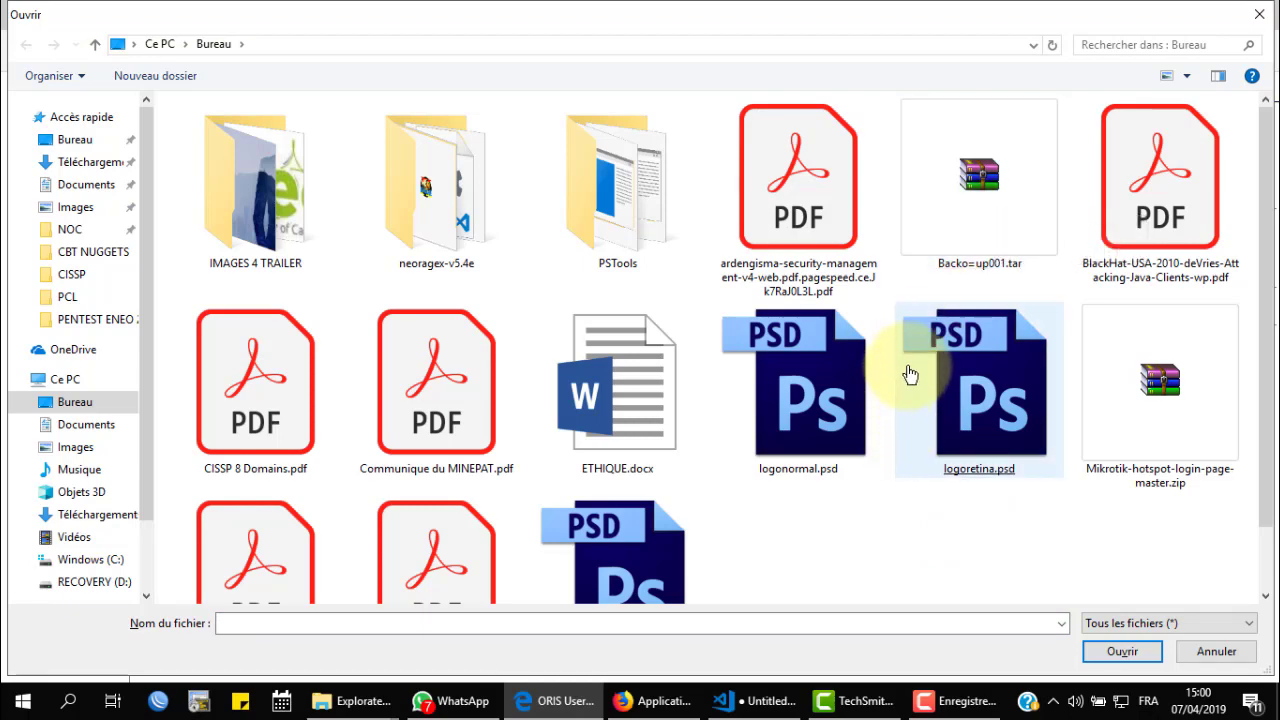
{"action": "double_click", "coordinate": [965, 213]}
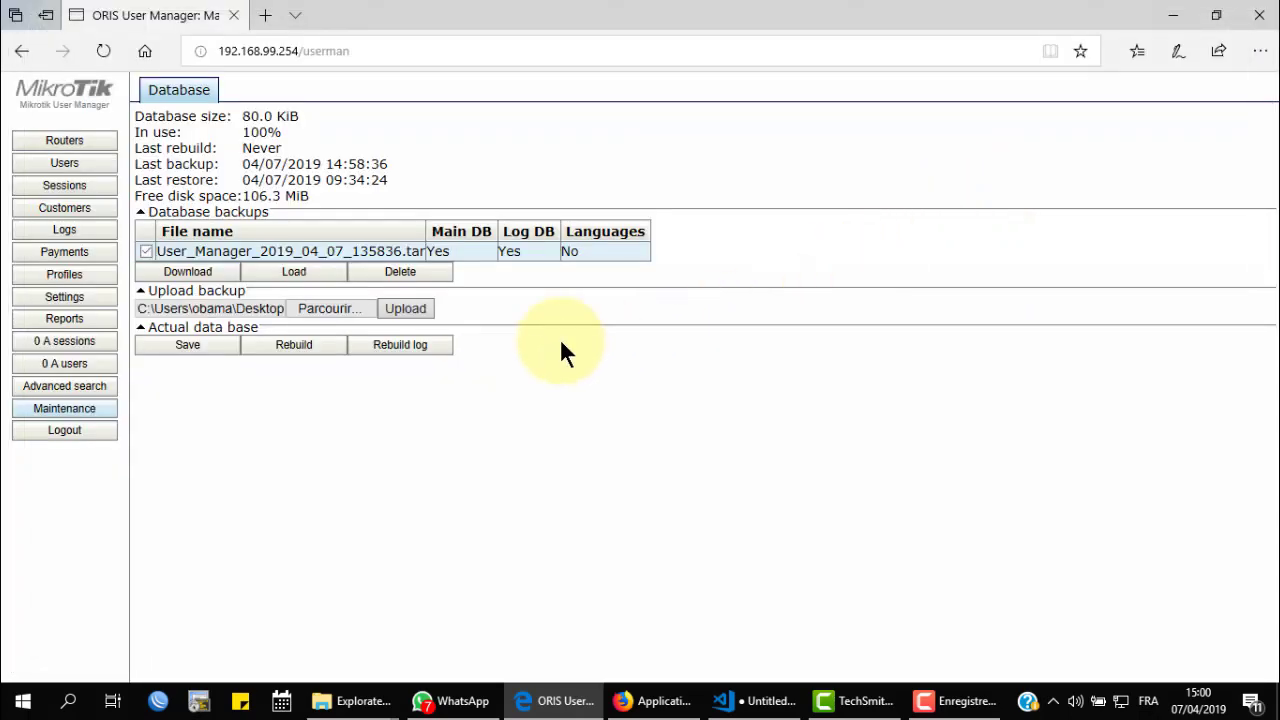
{"action": "left_click", "coordinate": [418, 310]}
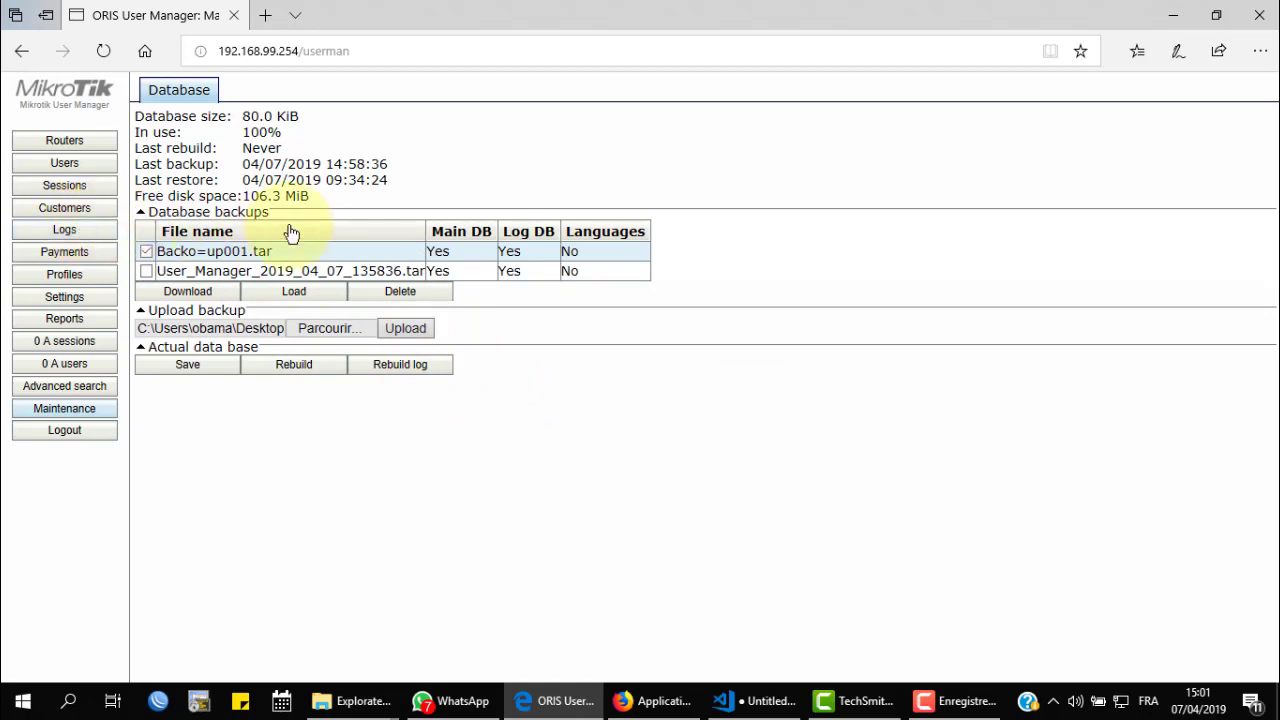
Load the Backo=up001.tar backup, restoring only the Main db and Log db, and close the load dialog
{"action": "left_click", "coordinate": [300, 296]}
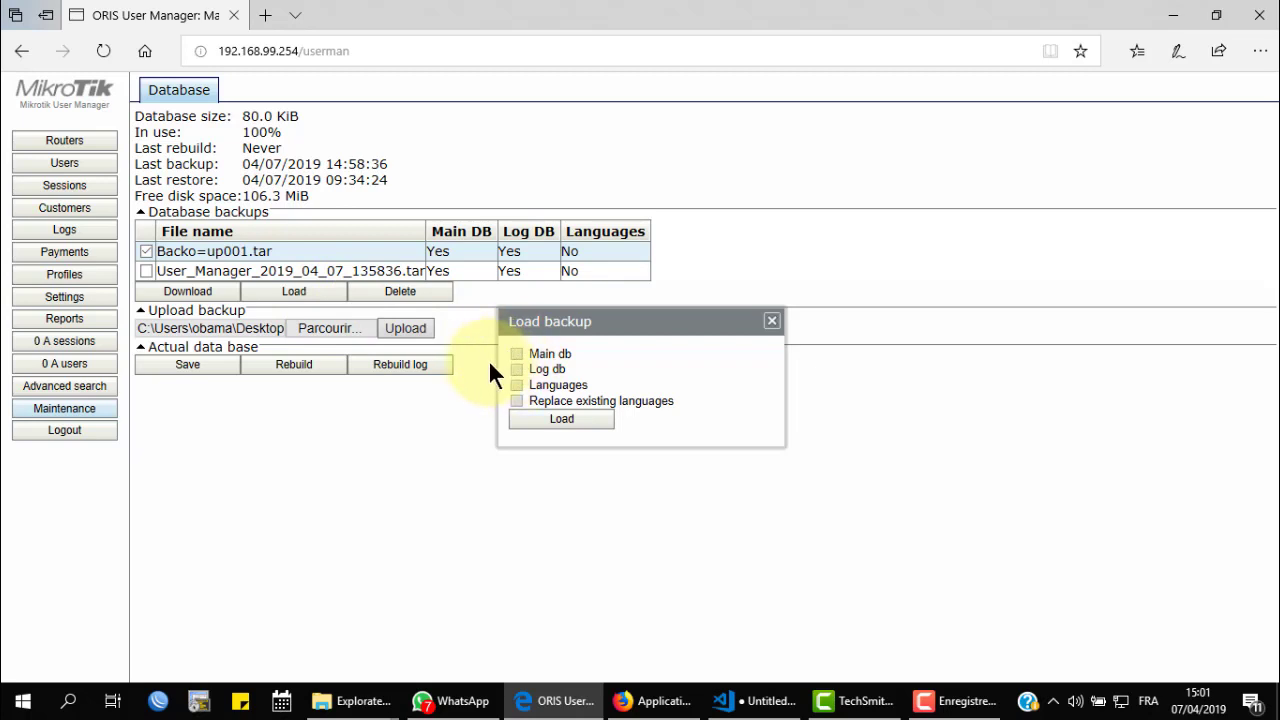
{"action": "left_click", "coordinate": [549, 356]}
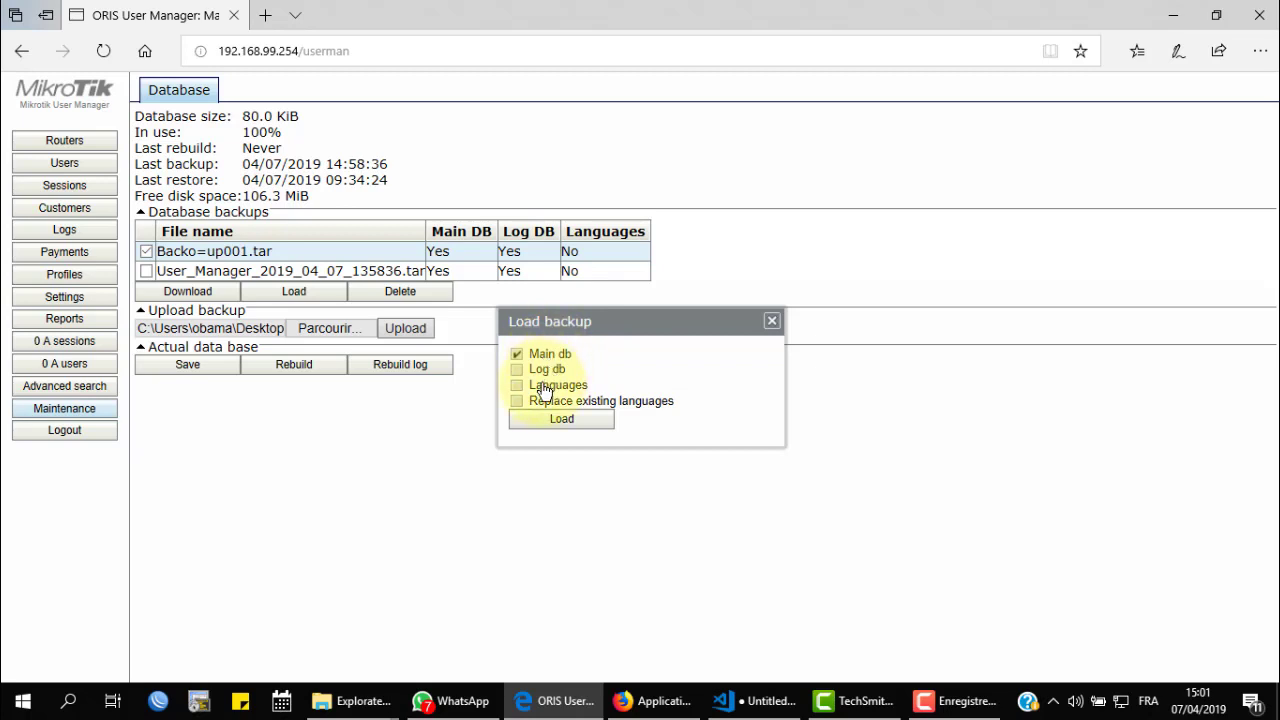
{"action": "left_click", "coordinate": [548, 371]}
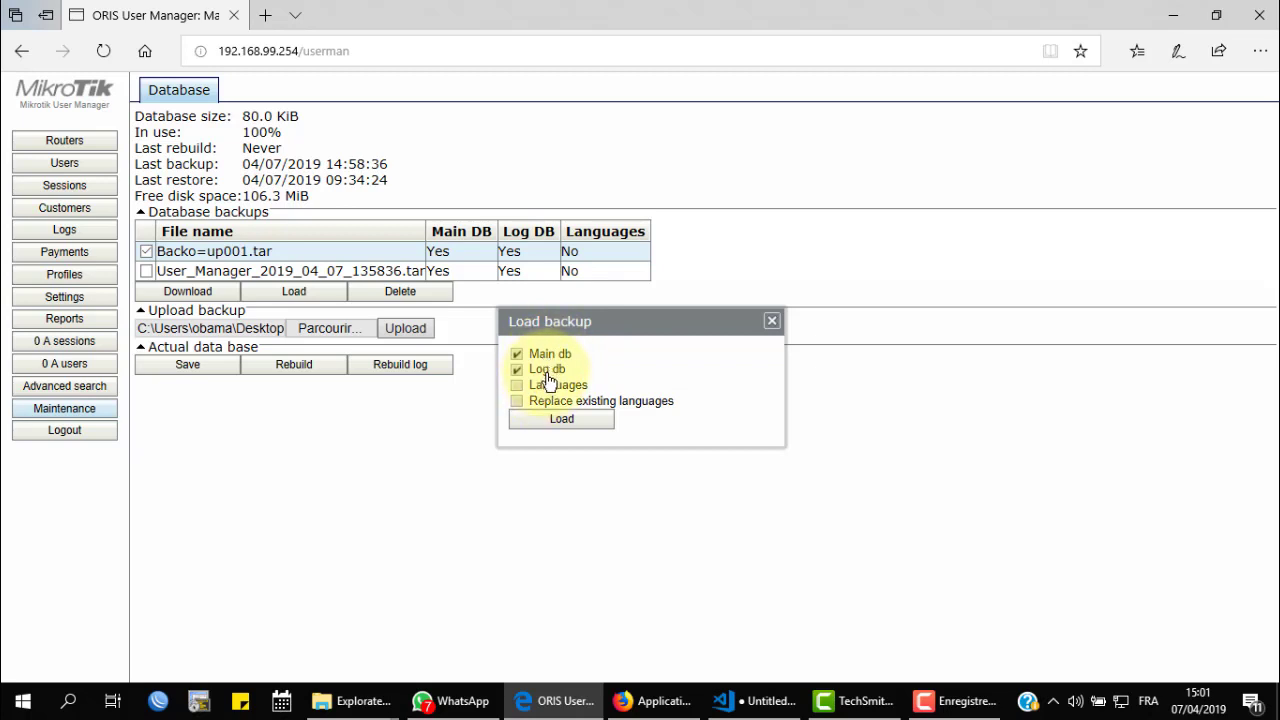
{"action": "left_click", "coordinate": [565, 424]}
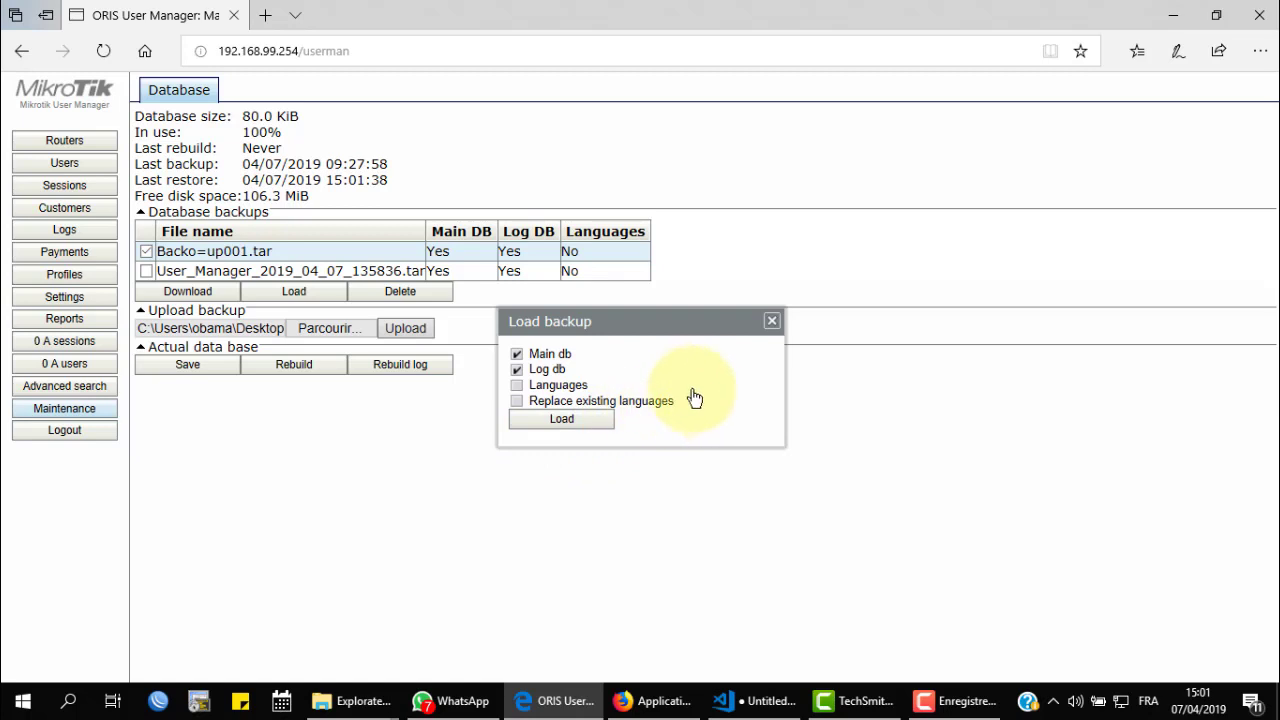
{"action": "left_click", "coordinate": [772, 322]}
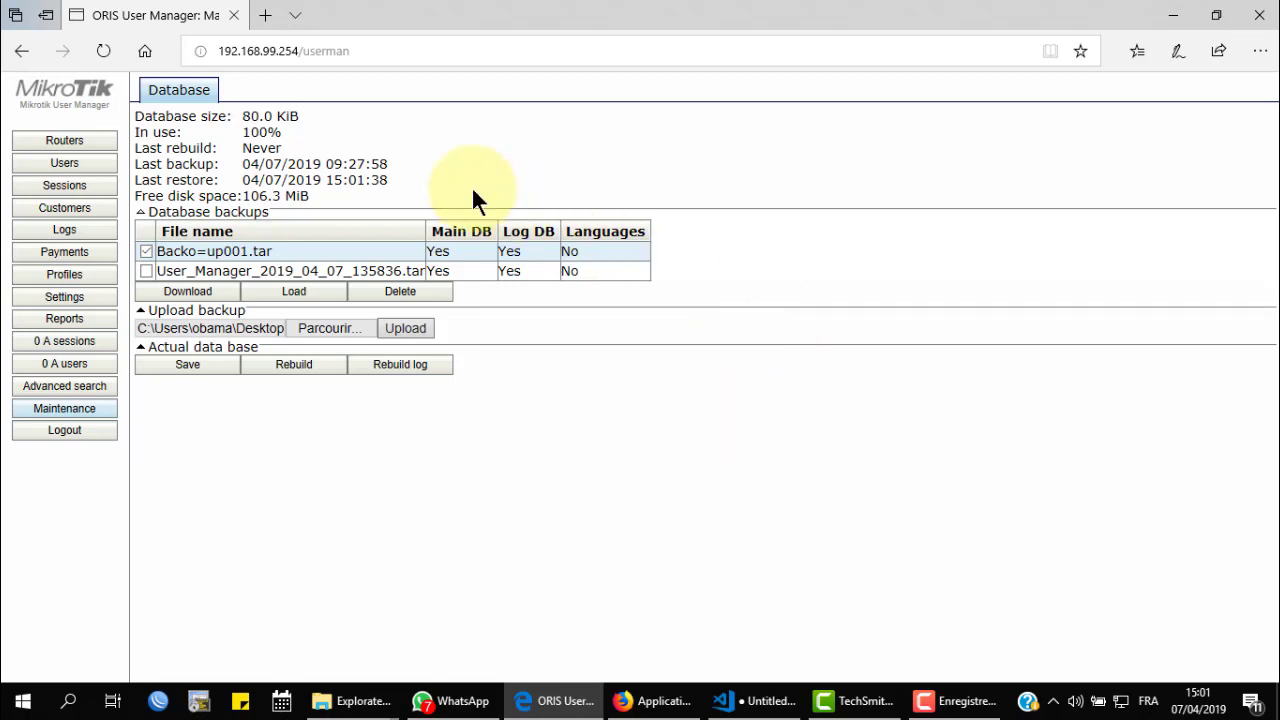
Examine the last restore date and time in the database information
{"action": "triple_click", "coordinate": [435, 178]}
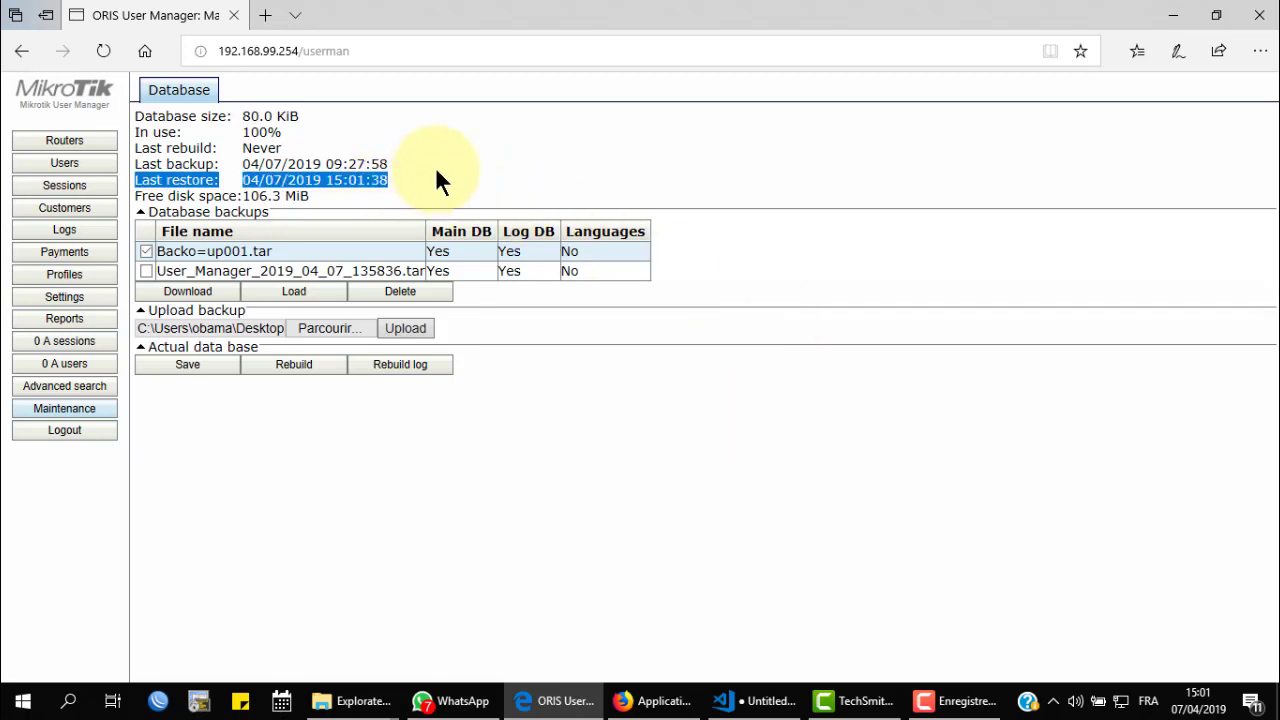
{"action": "triple_click", "coordinate": [380, 190]}
{"action": "left_click", "coordinate": [377, 189]}
{"action": "triple_click", "coordinate": [398, 172]}
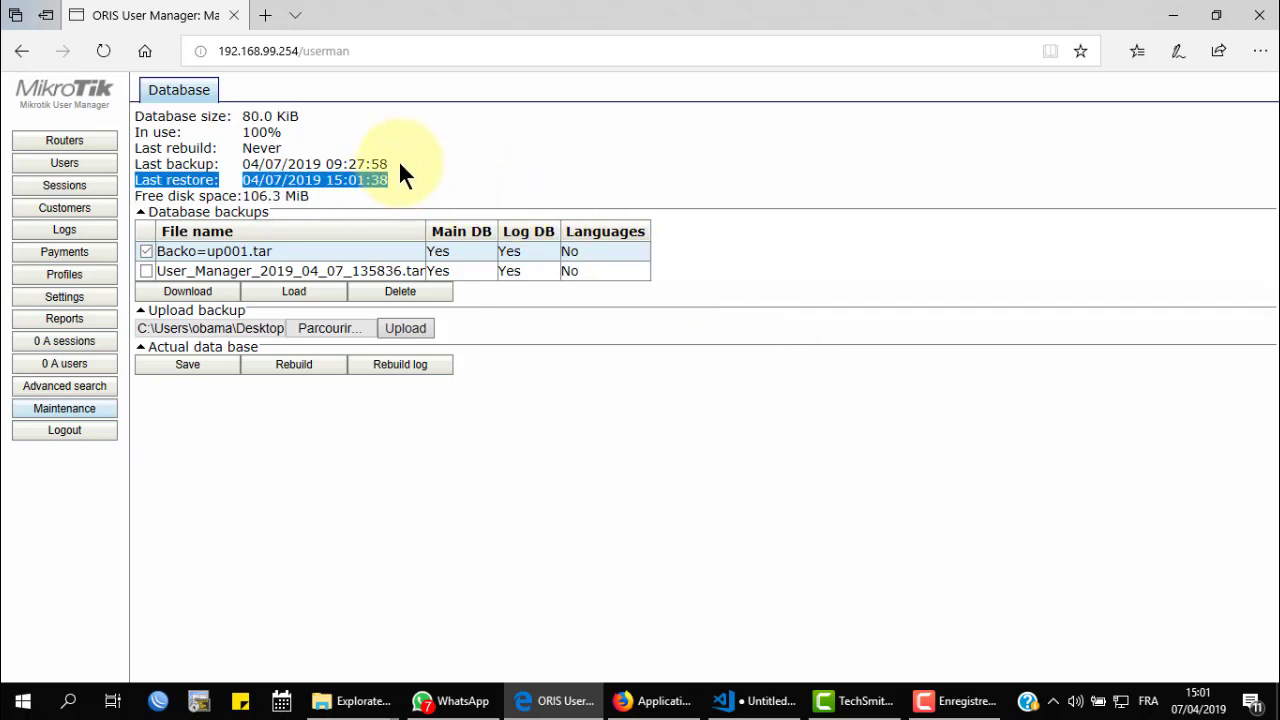